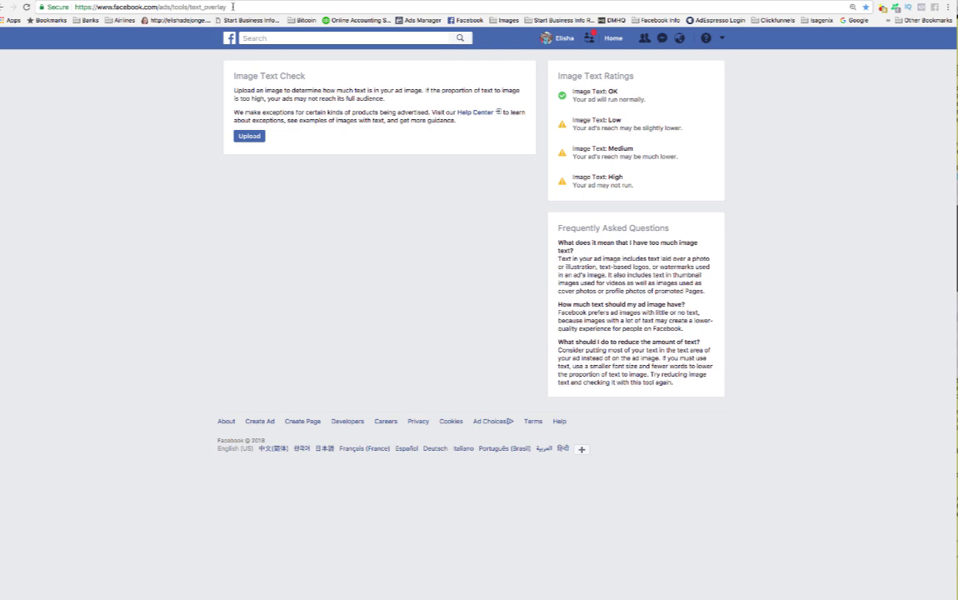
# - Select the Image Text Check page's address in the browser address bar
pyautogui.moveTo(233, 7); pyautogui.dragTo(75, 7)
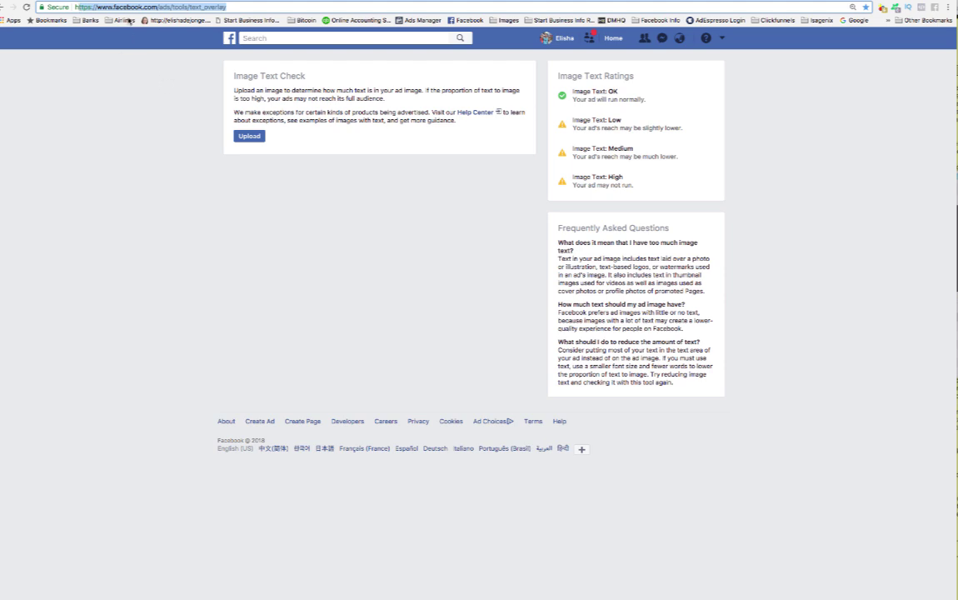
# - Go back to the Google results and open the 'Text Overlay Tool - Facebook' result
pyautogui.click(7, 7)
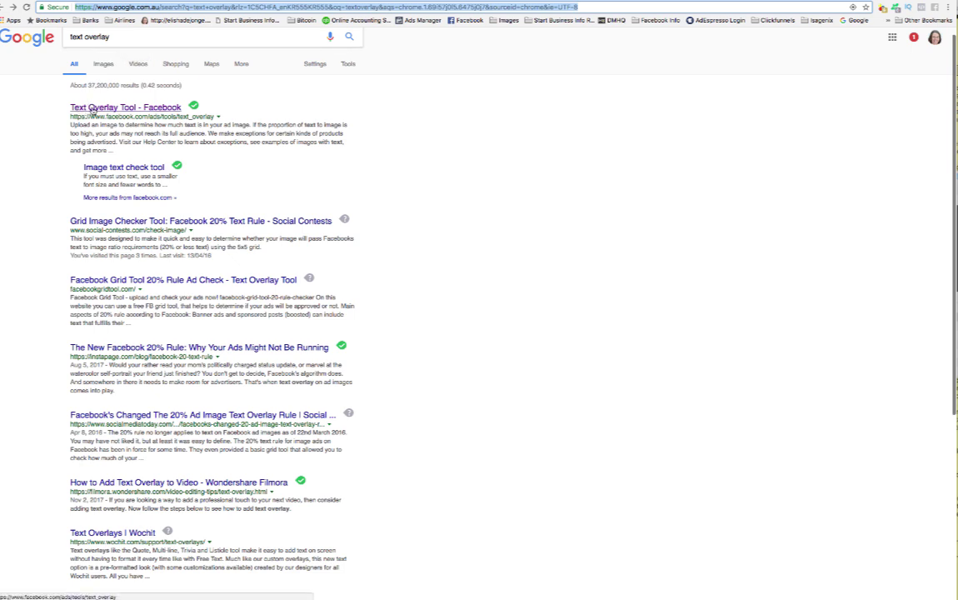
pyautogui.click(138, 106)
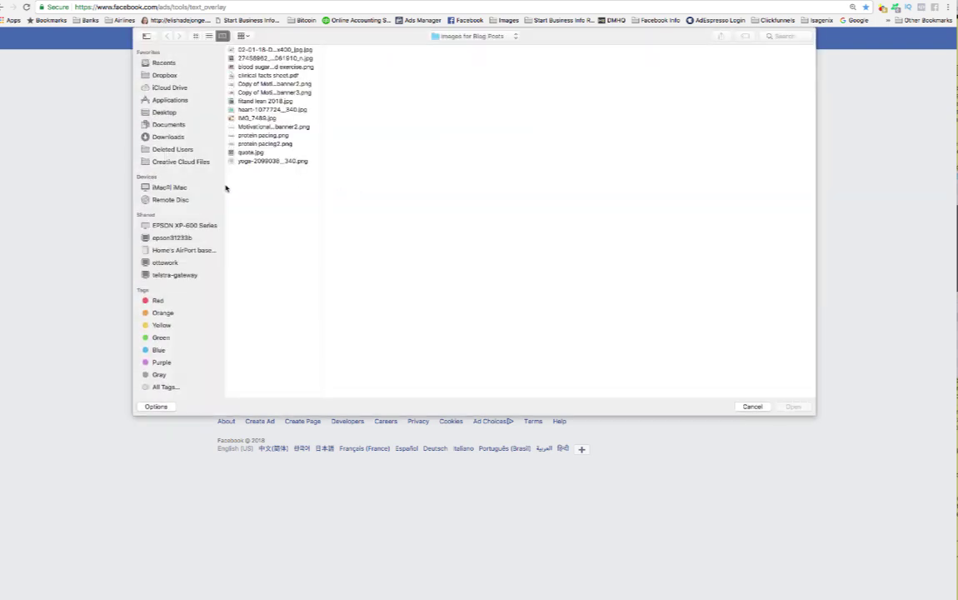
# - Check fitand lean 2018.jpg (rated OK) and then quote.jpg (rated High)
pyautogui.click(242, 101)
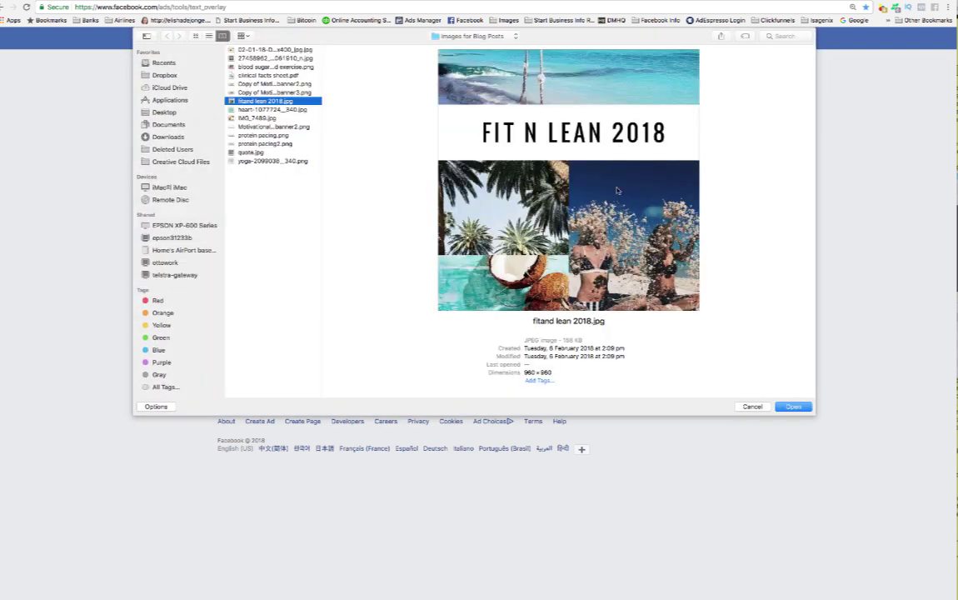
pyautogui.click(792, 407)
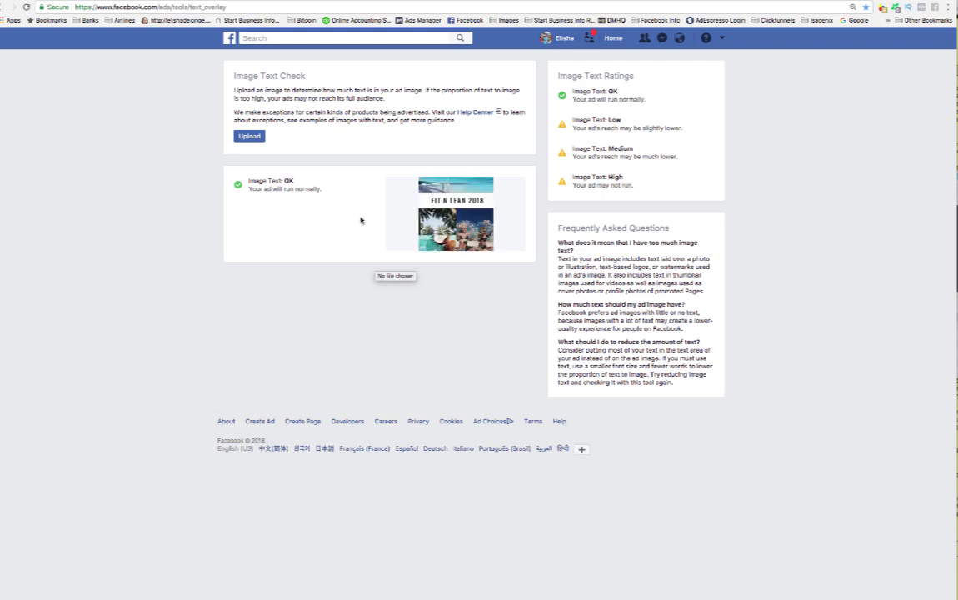
pyautogui.click(250, 136)
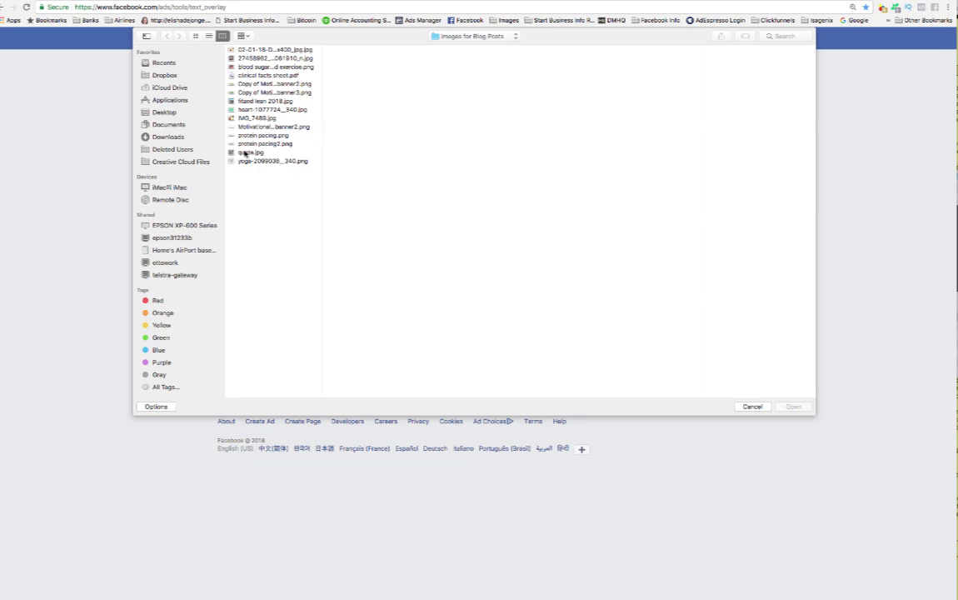
pyautogui.click(244, 153)
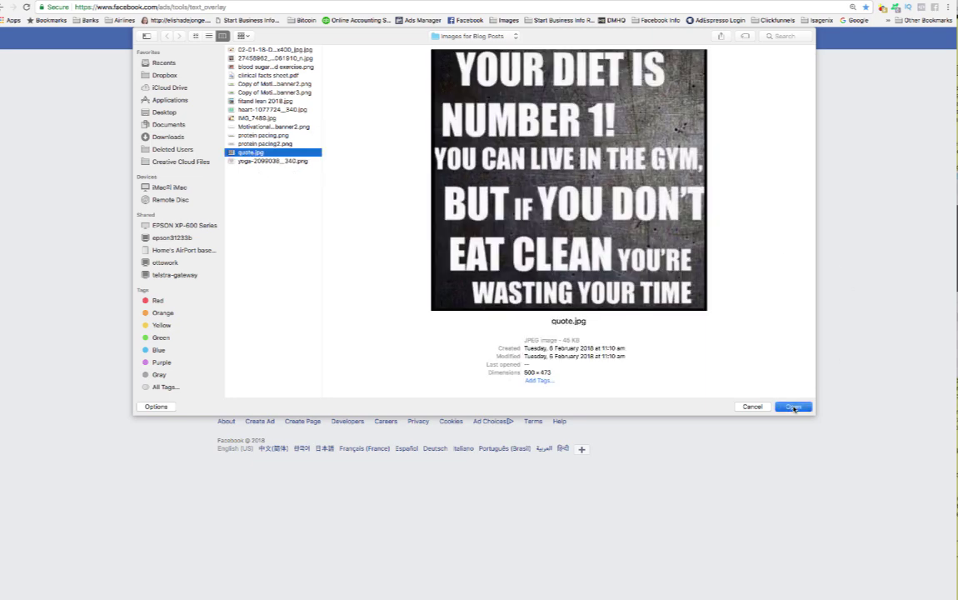
pyautogui.press('Return')
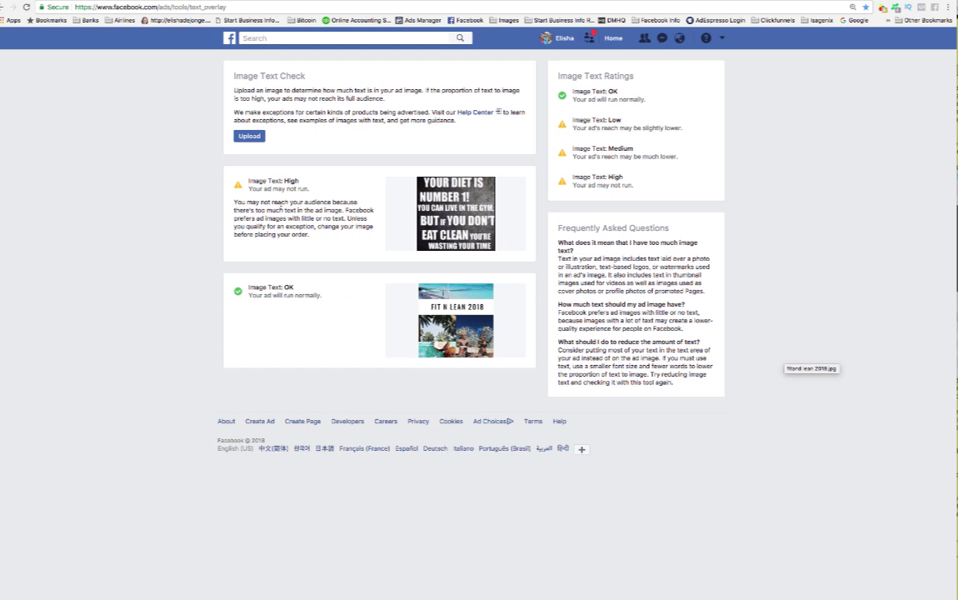
# - Preview the yoga word-cloud image, then upload ad hack2.png for a text rating
pyautogui.click(249, 136)
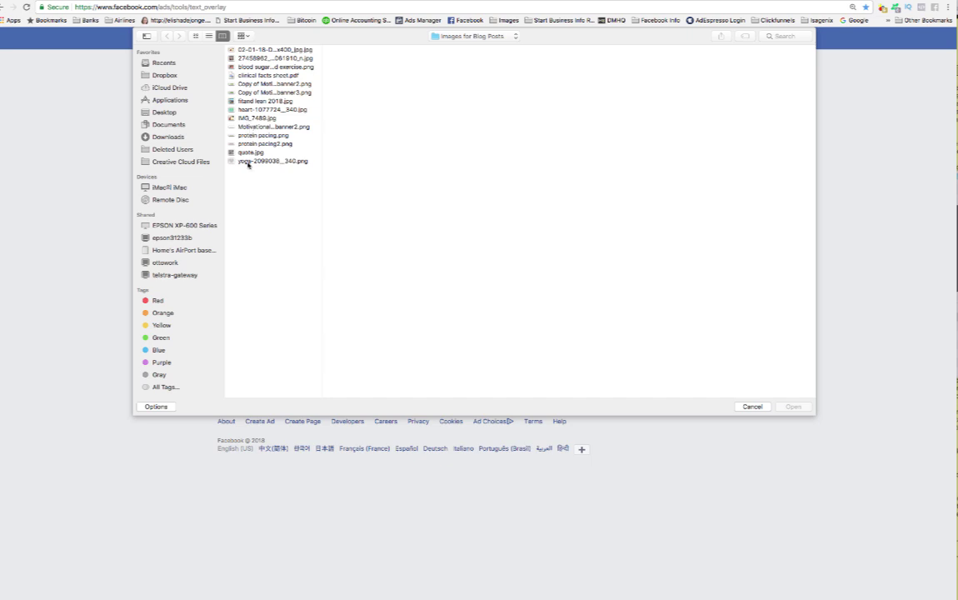
pyautogui.click(247, 161)
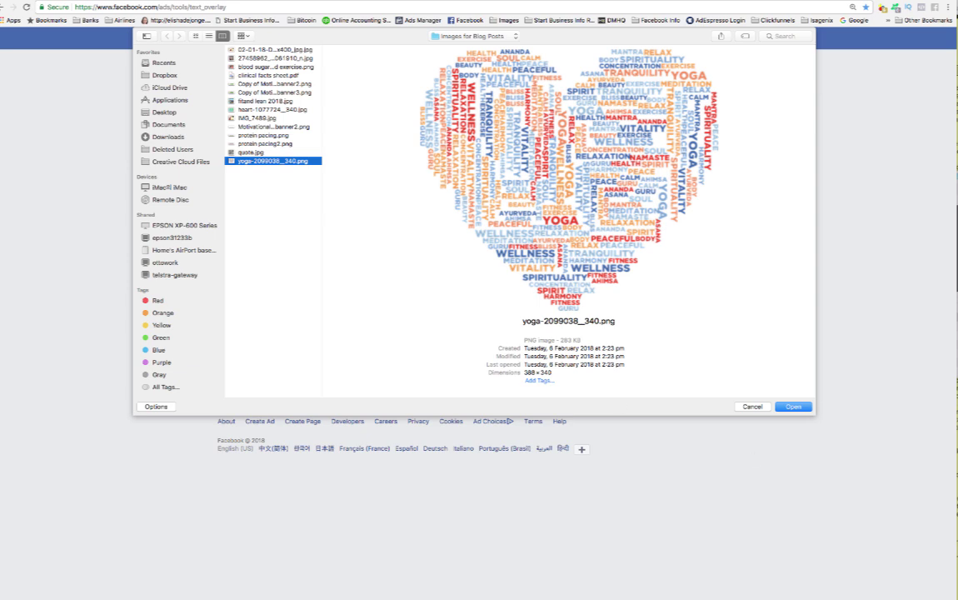
pyautogui.press('Return')
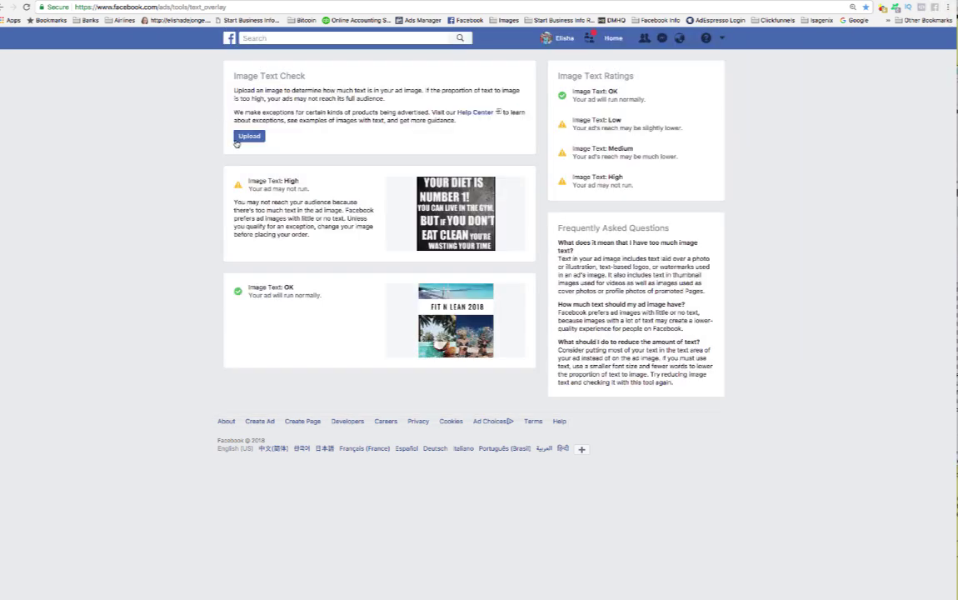
pyautogui.click(242, 138)
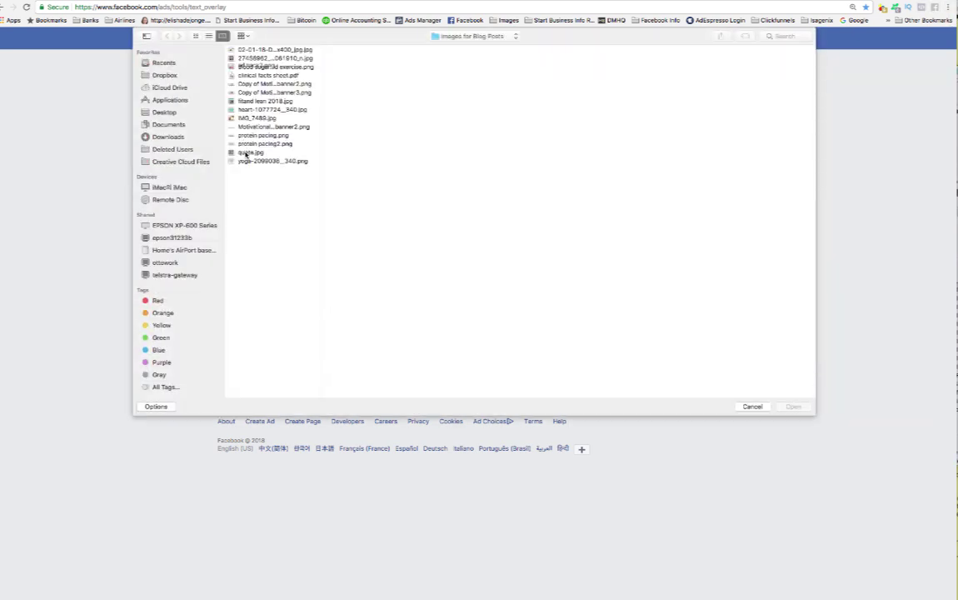
pyautogui.click(250, 66)
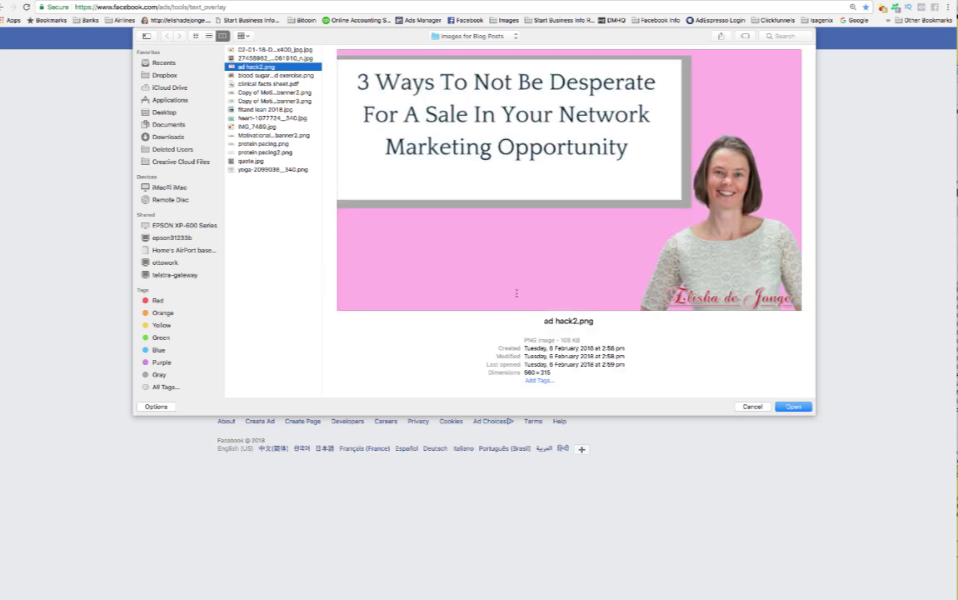
pyautogui.press('Return')
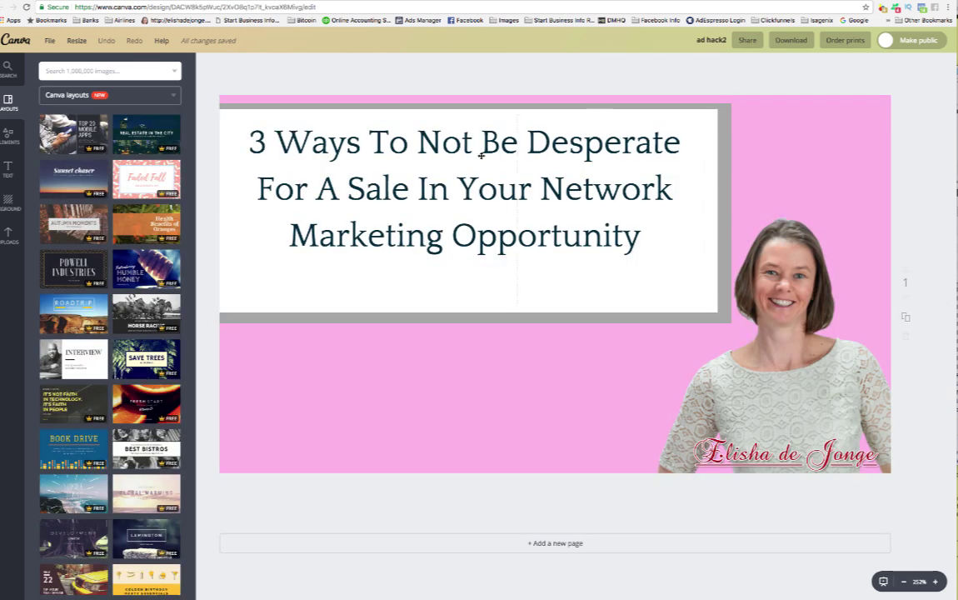
# - Reduce the ad's title text to font size 16
pyautogui.click(432, 138)
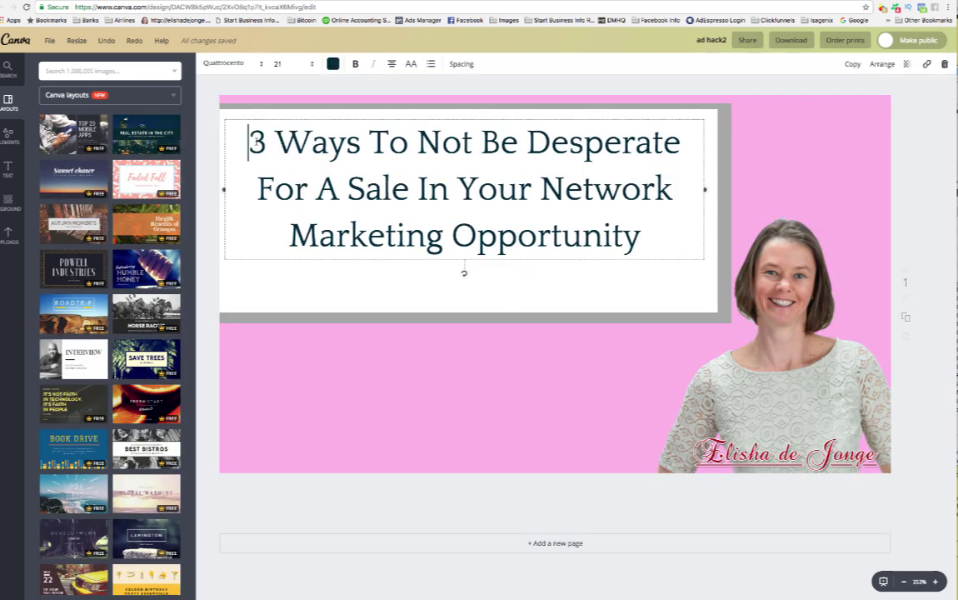
pyautogui.moveTo(248, 142); pyautogui.dragTo(654, 251)
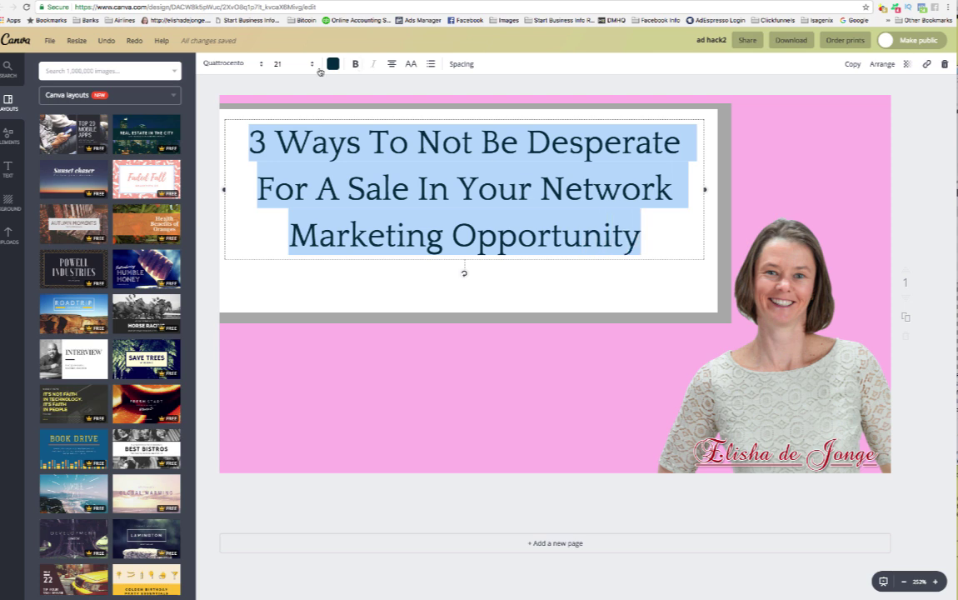
pyautogui.click(280, 63)
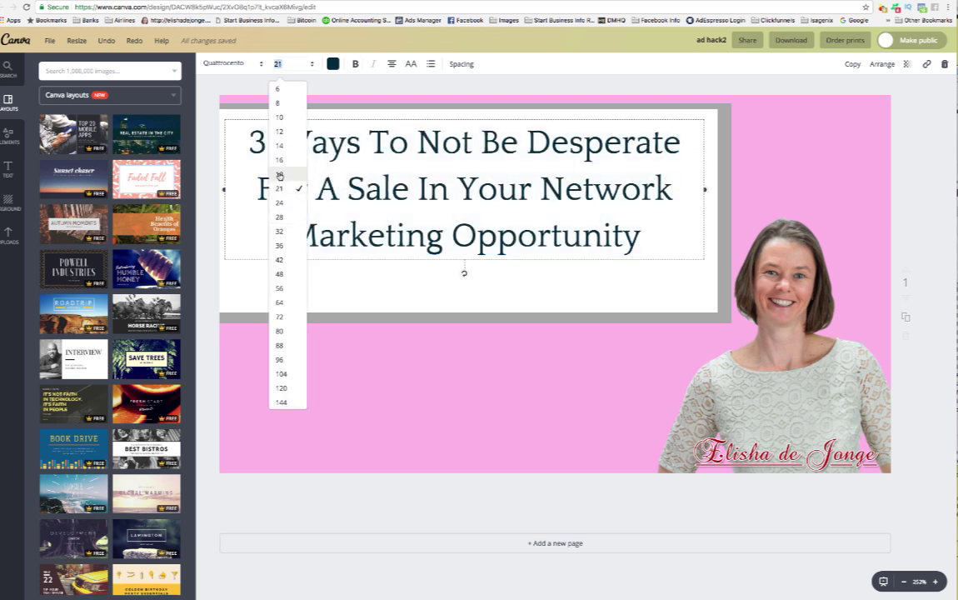
pyautogui.click(280, 173)
pyautogui.click(313, 67)
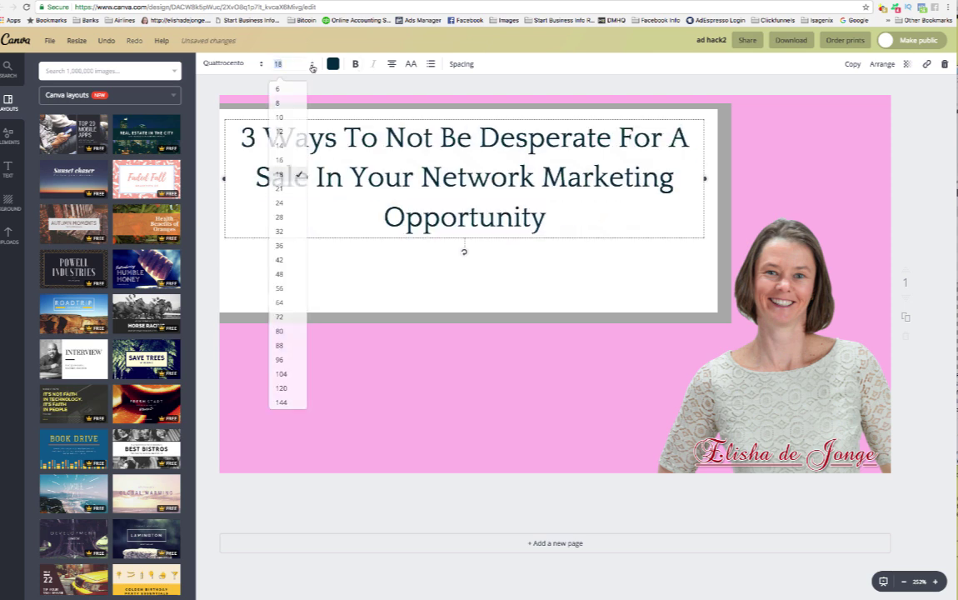
pyautogui.click(279, 146)
# - Narrow the white box behind the title
pyautogui.click(706, 213)
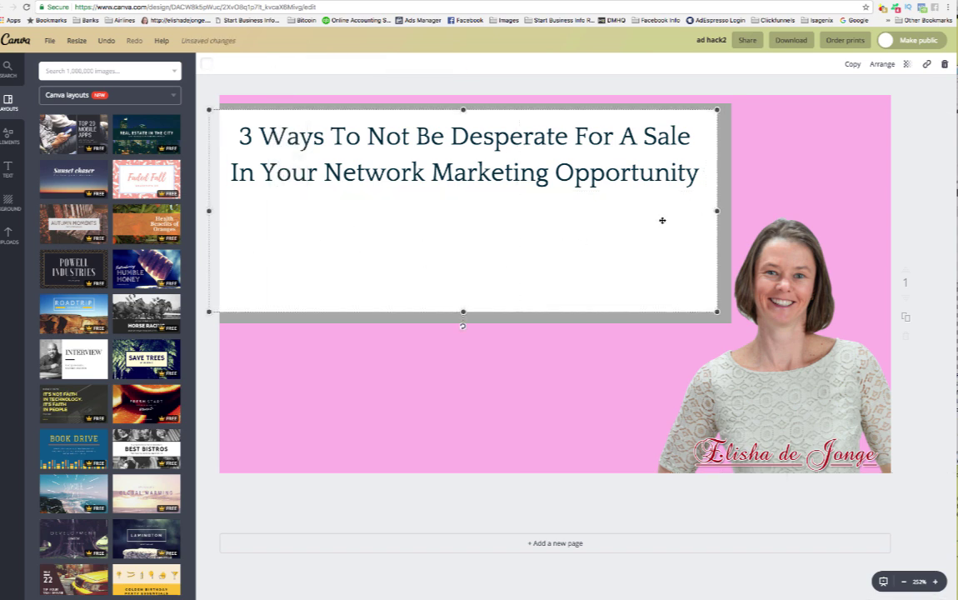
pyautogui.moveTo(716, 211); pyautogui.dragTo(628, 211)
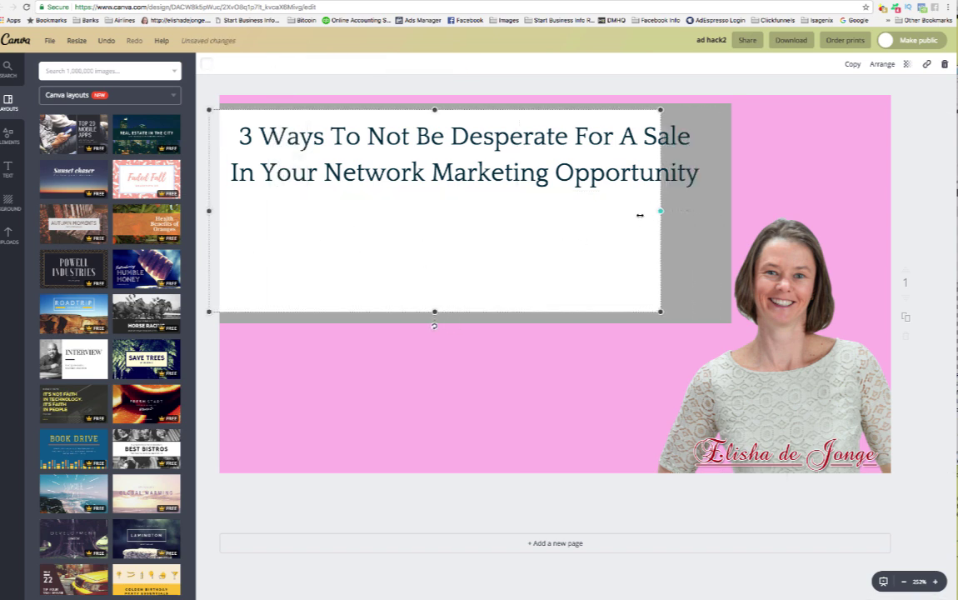
pyautogui.click(520, 129)
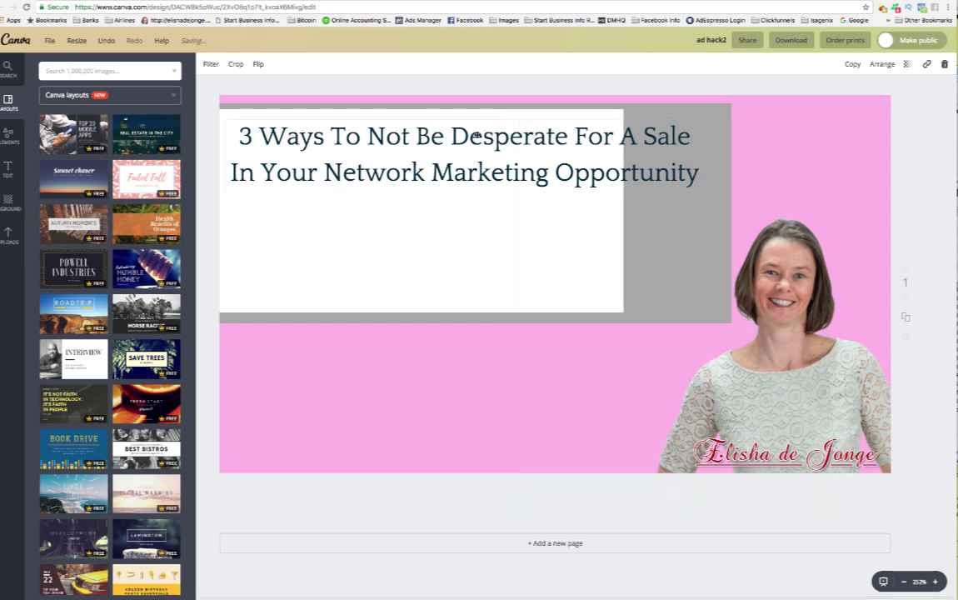
pyautogui.click(235, 136)
# - Break the title before 'For', narrow its text box, and shorten the white box to fit
pyautogui.click(584, 135)
pyautogui.press('Return')
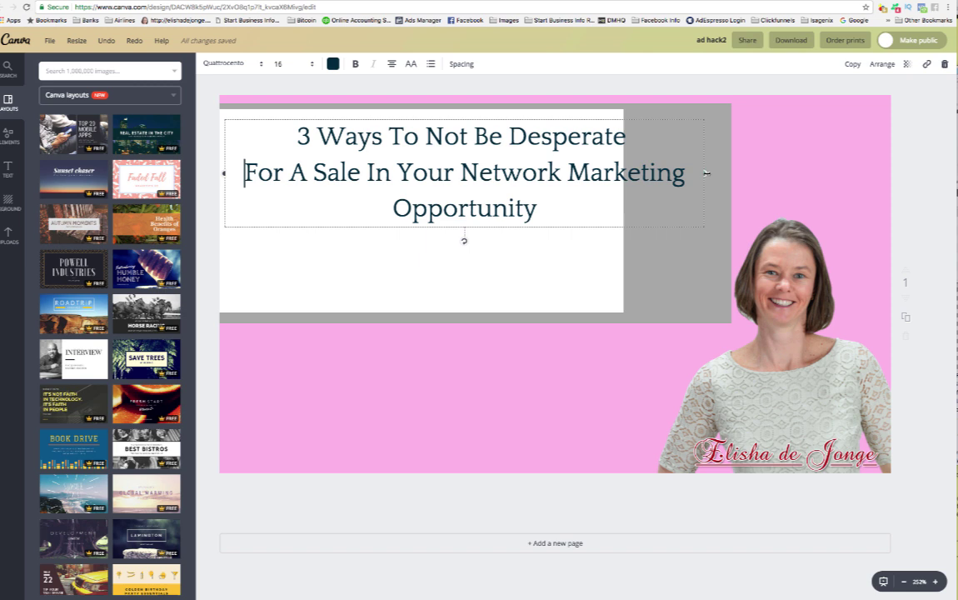
pyautogui.moveTo(704, 173); pyautogui.dragTo(605, 174)
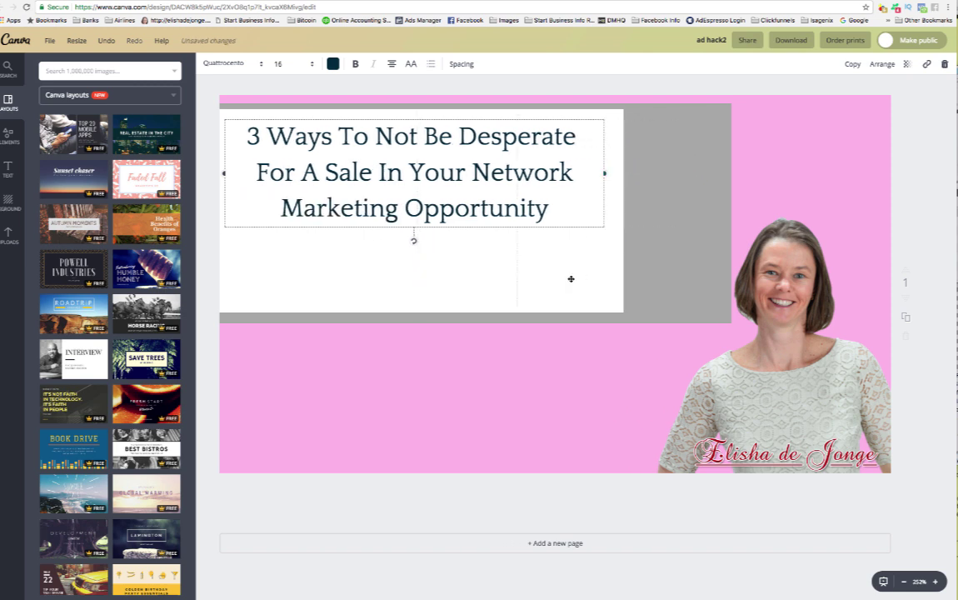
pyautogui.click(426, 306)
pyautogui.moveTo(416, 312); pyautogui.dragTo(416, 232)
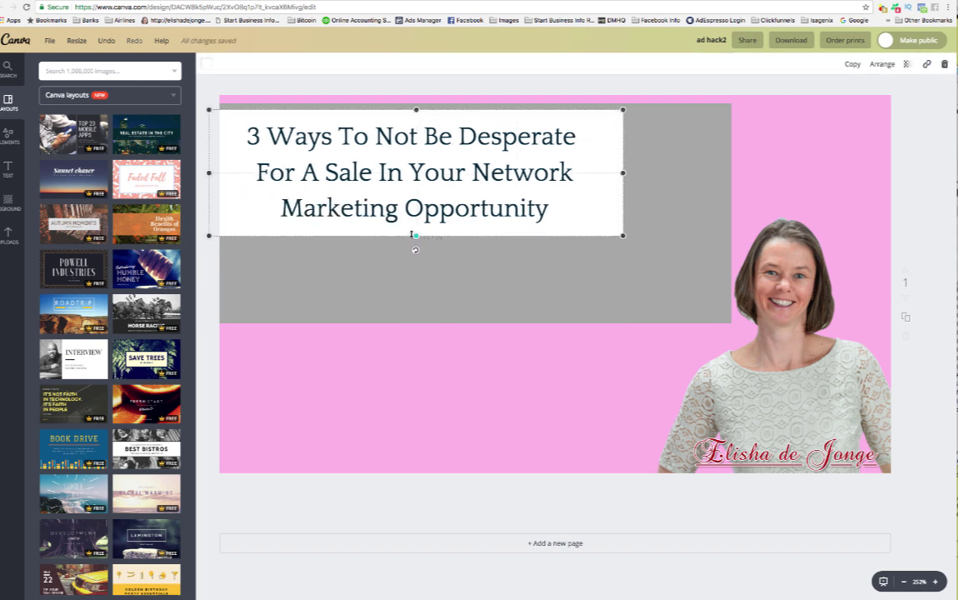
# - Shorten the grey backing box from the bottom to fit the title
pyautogui.click(706, 180)
pyautogui.click(459, 298)
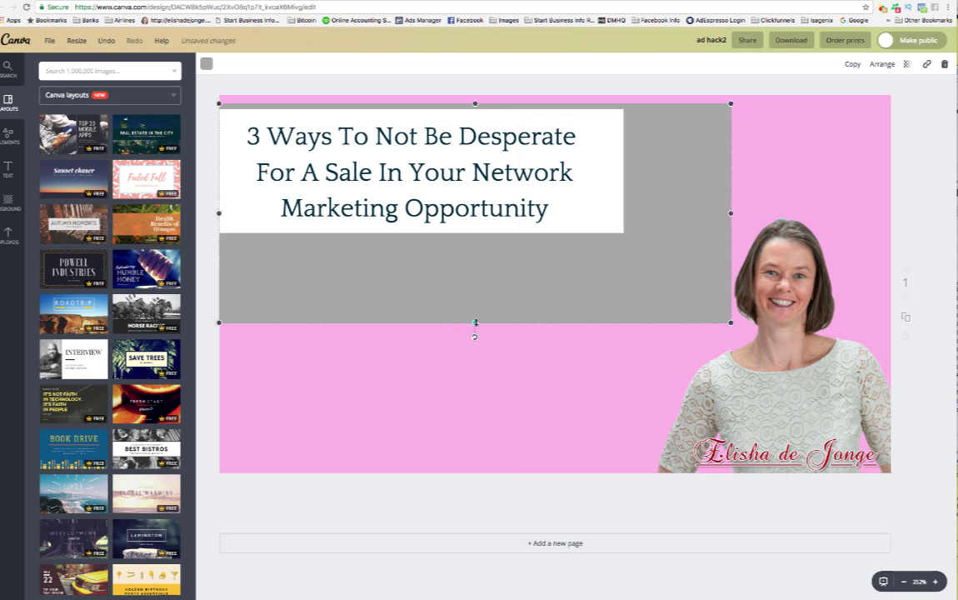
pyautogui.moveTo(475, 324); pyautogui.dragTo(475, 259)
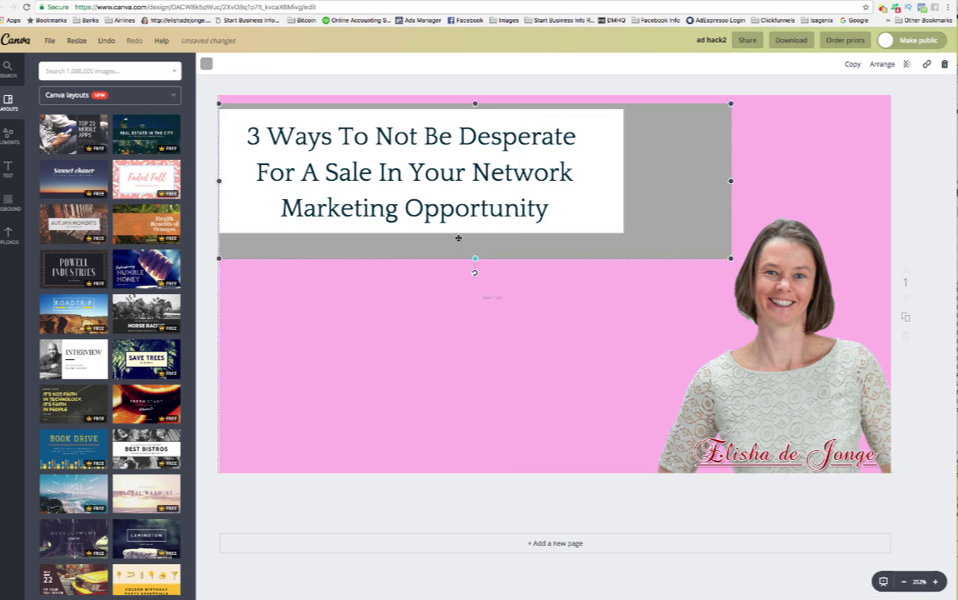
pyautogui.click(729, 170)
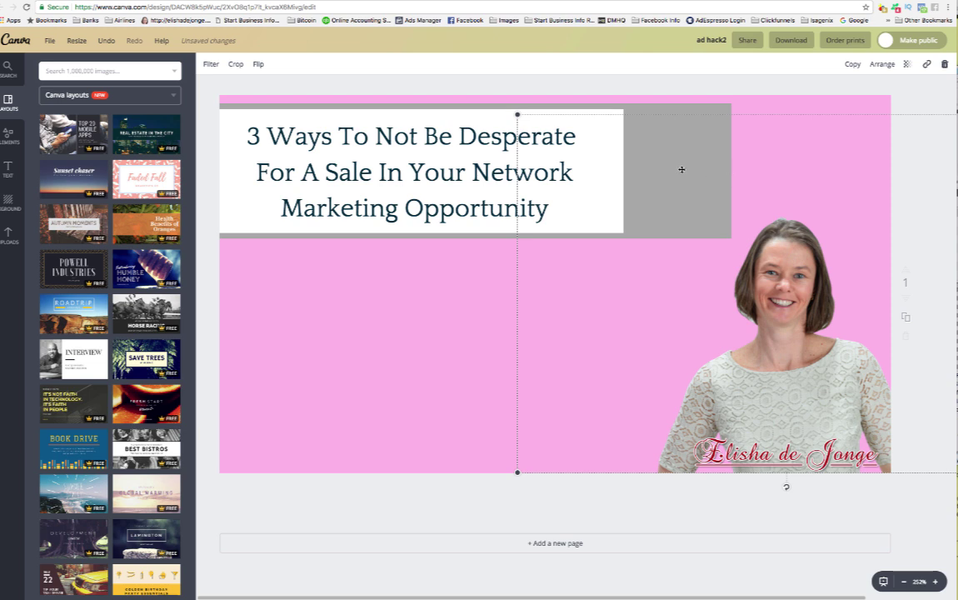
pyautogui.click(684, 110)
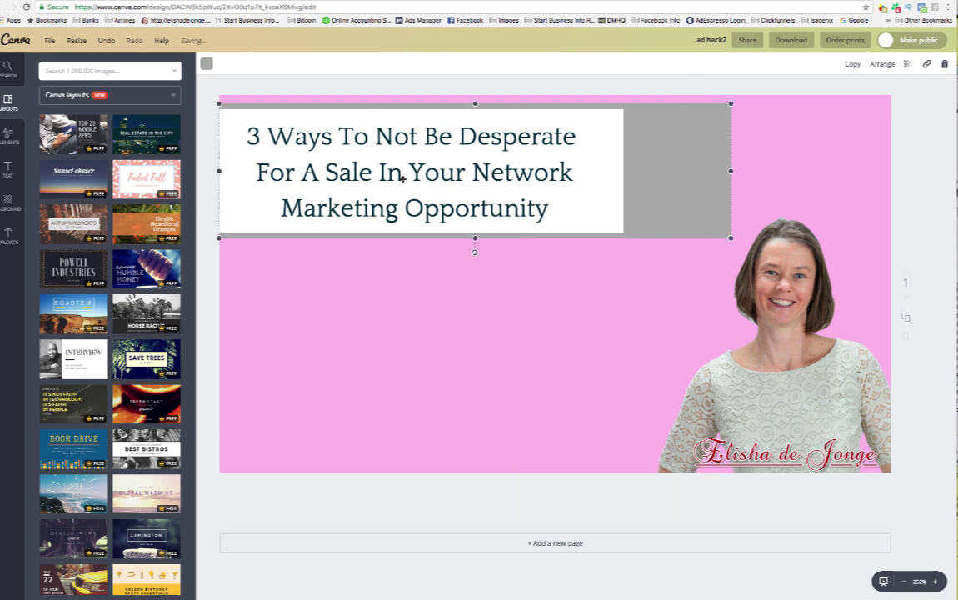
pyautogui.click(791, 40)
# - Download the revised ad as PNG and upload ad hock3.png, getting an OK rating
pyautogui.click(796, 136)
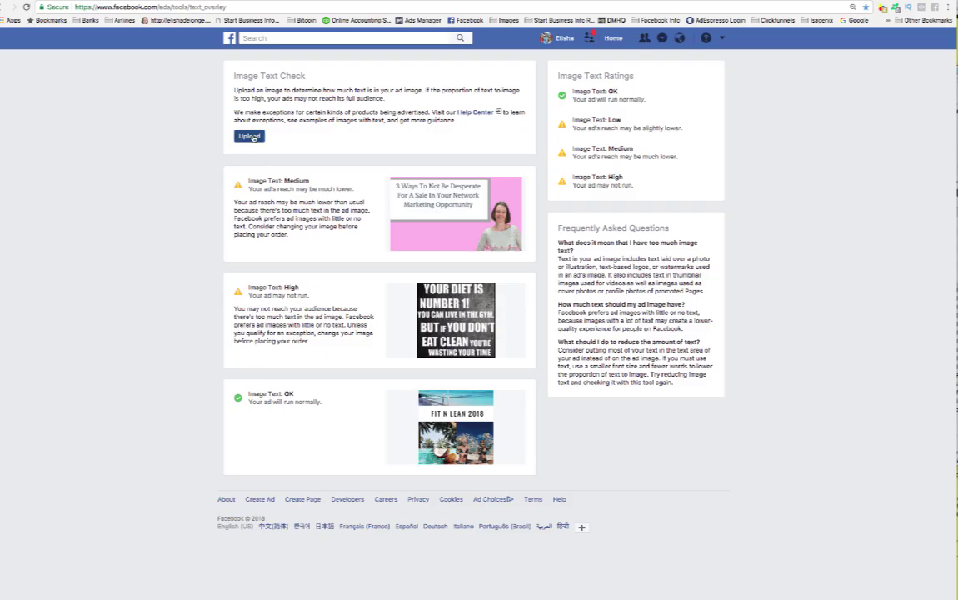
pyautogui.click(251, 137)
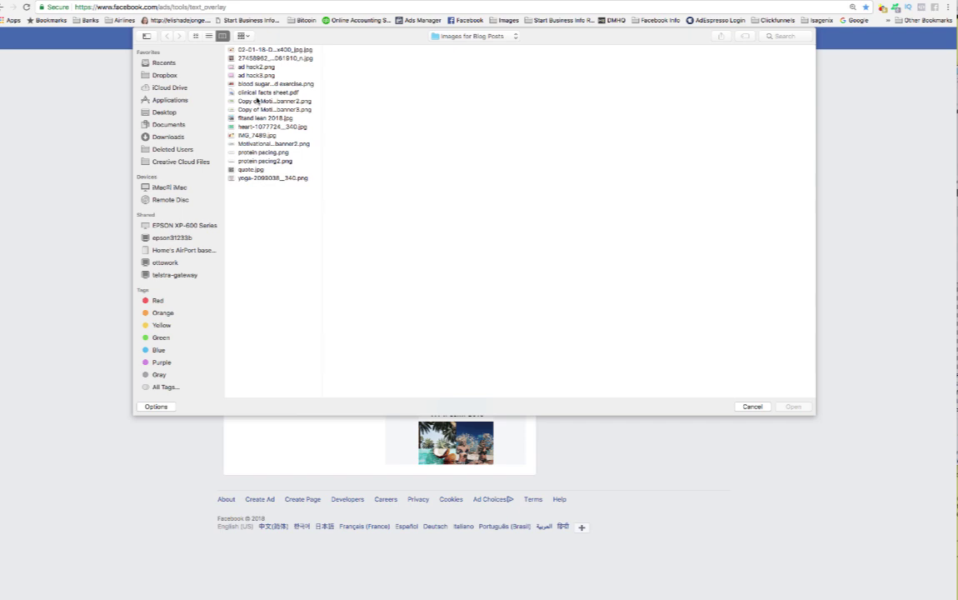
pyautogui.doubleClick(257, 76)
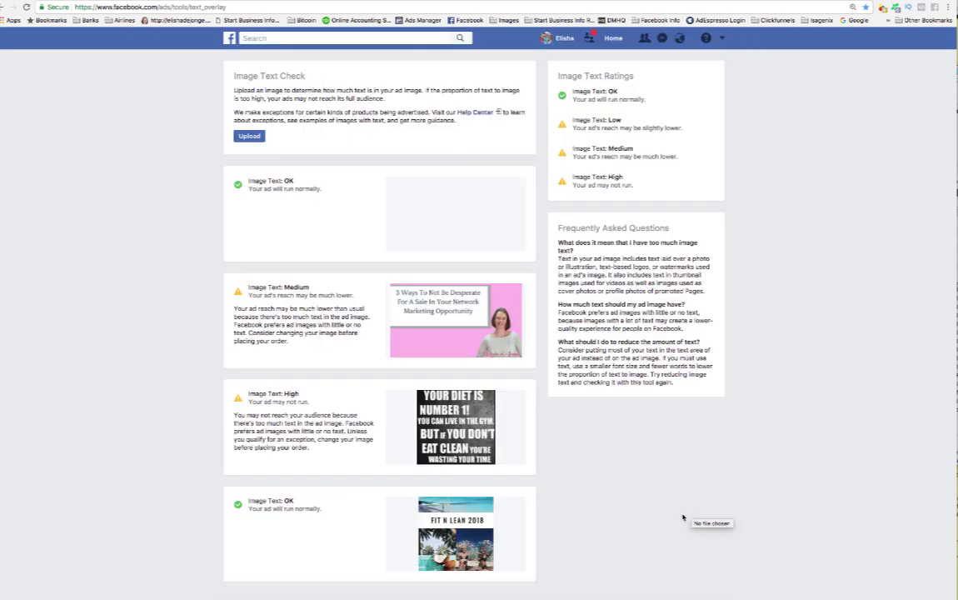